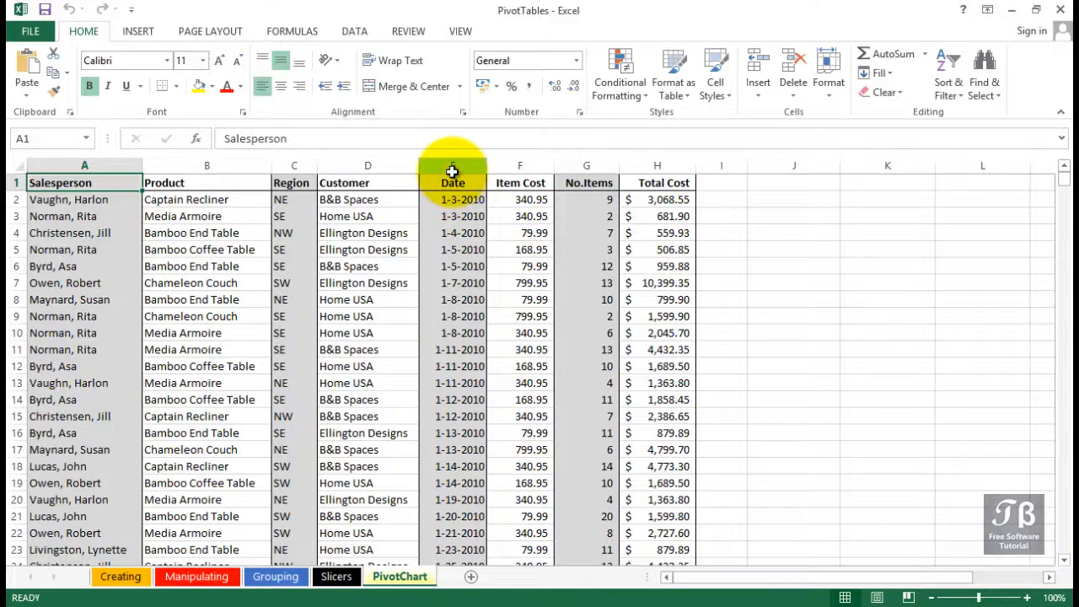
pyautogui.moveTo(453, 165); pyautogui.dragTo(650, 160)
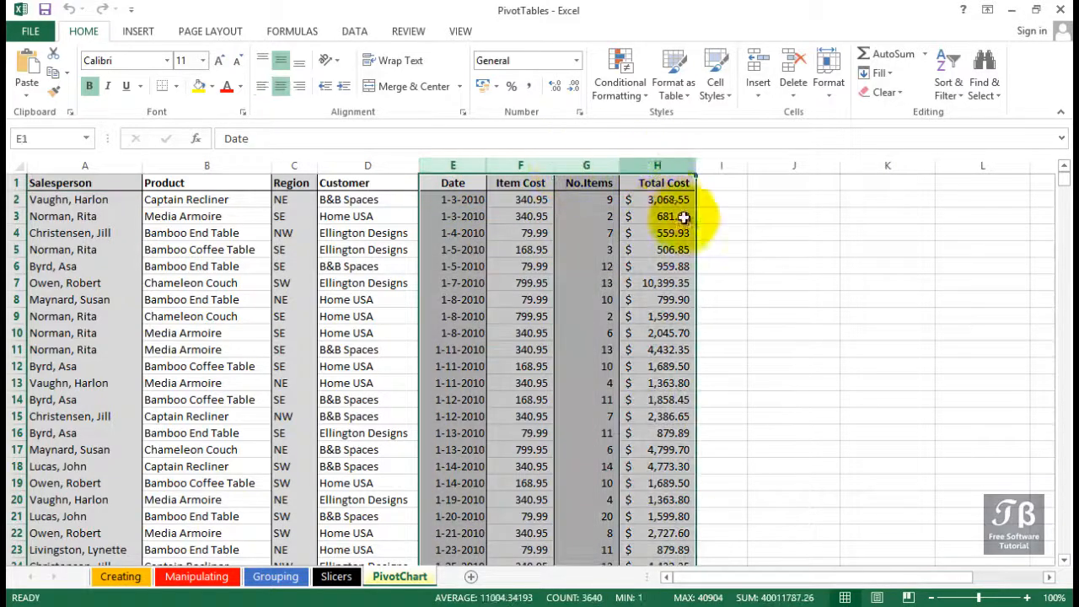
pyautogui.click(722, 233)
# - Insert a PivotChart based on the sales data range A1:H910, placed at cell J1 of the existing PivotChart worksheet
pyautogui.click(658, 182)
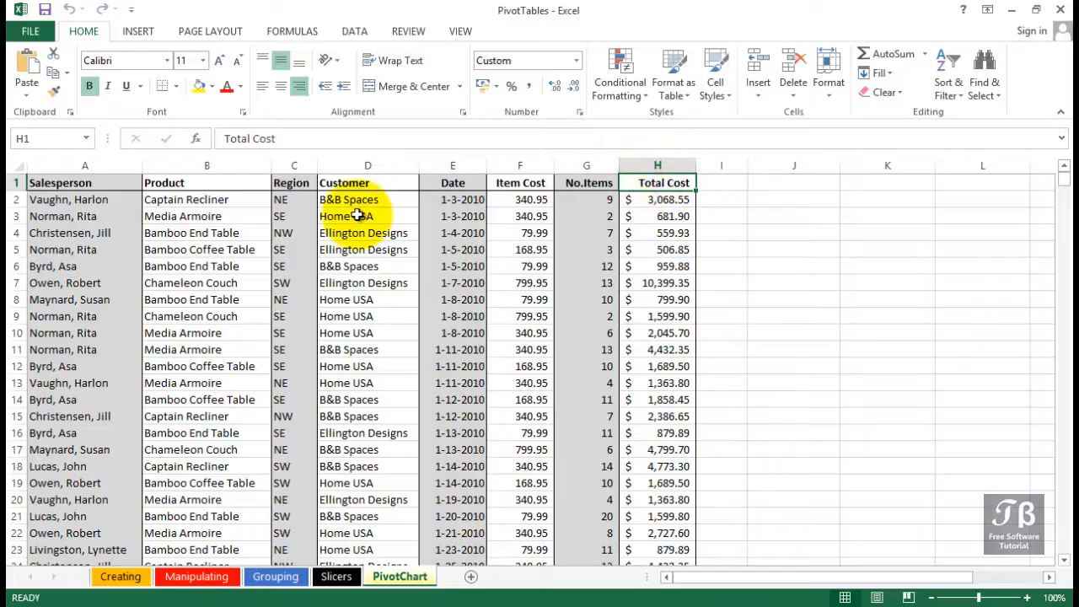
pyautogui.scroll(-14, 359, 223)
pyautogui.scroll(14, 356, 221)
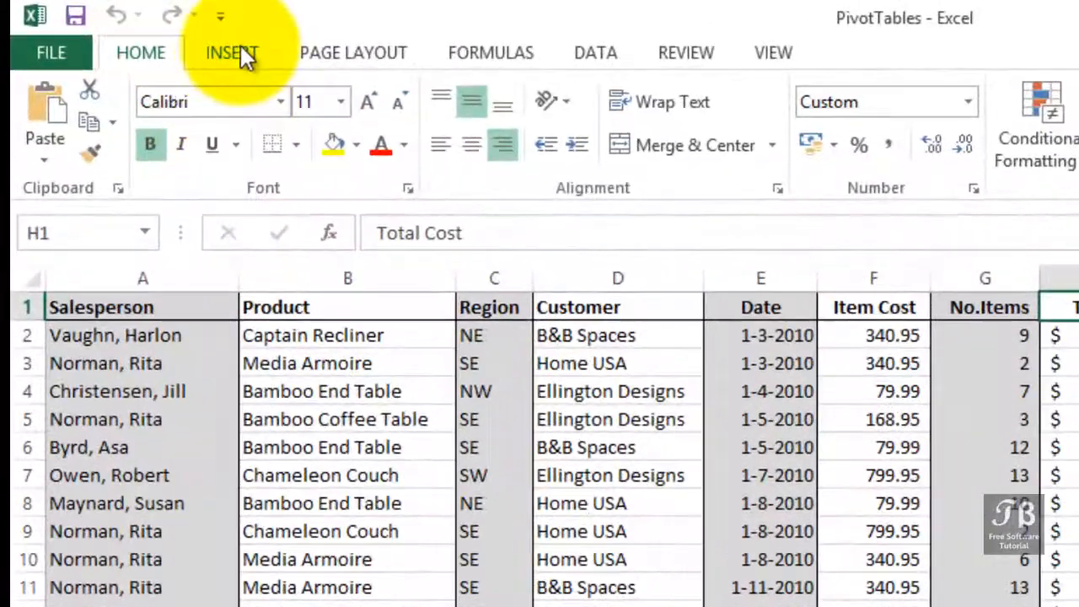
pyautogui.click(240, 49)
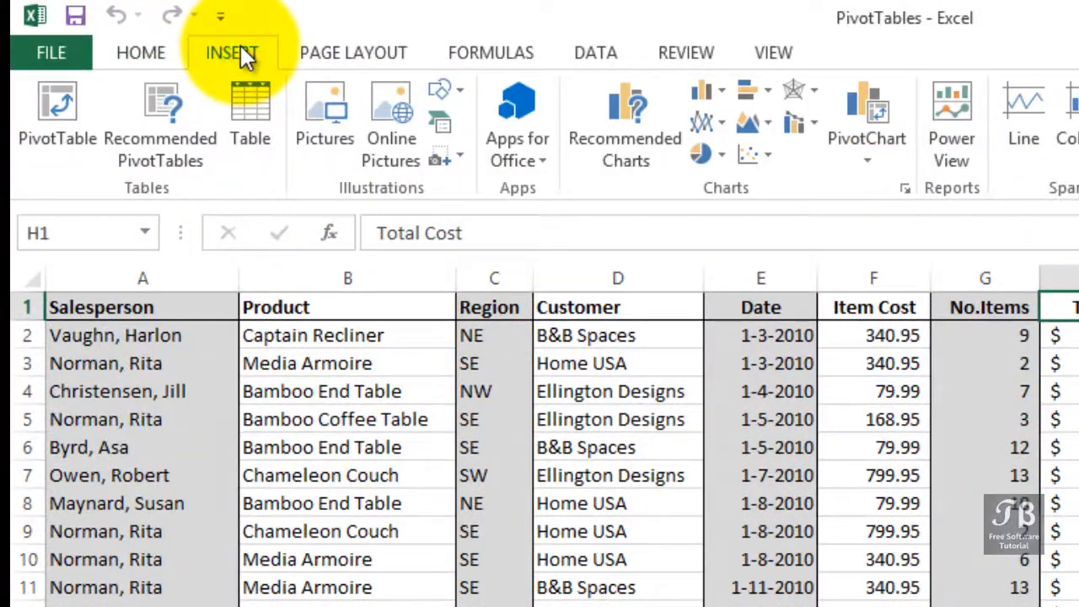
pyautogui.click(865, 166)
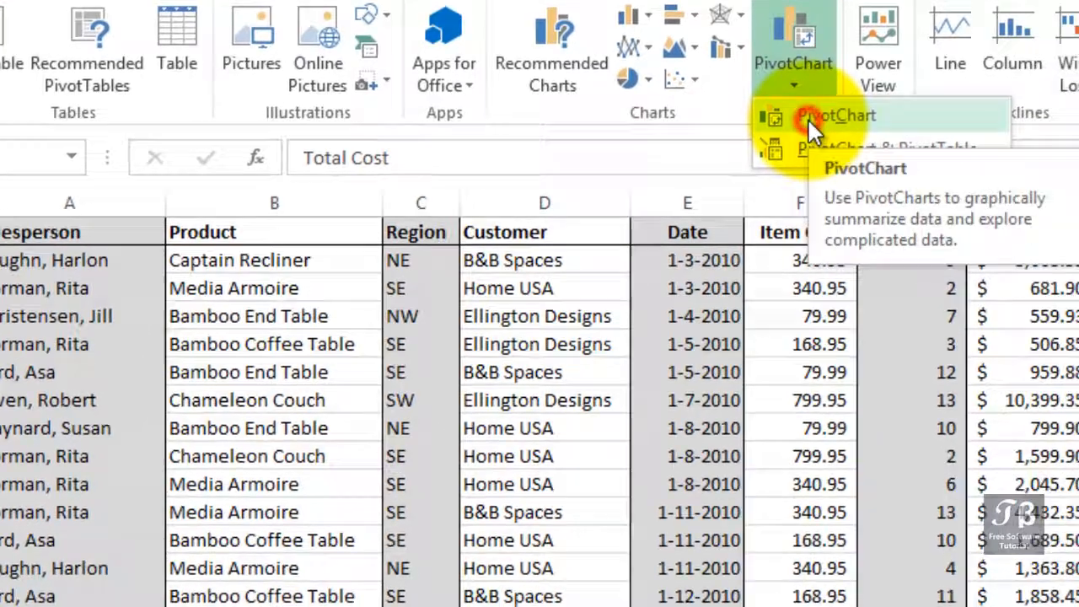
pyautogui.click(881, 193)
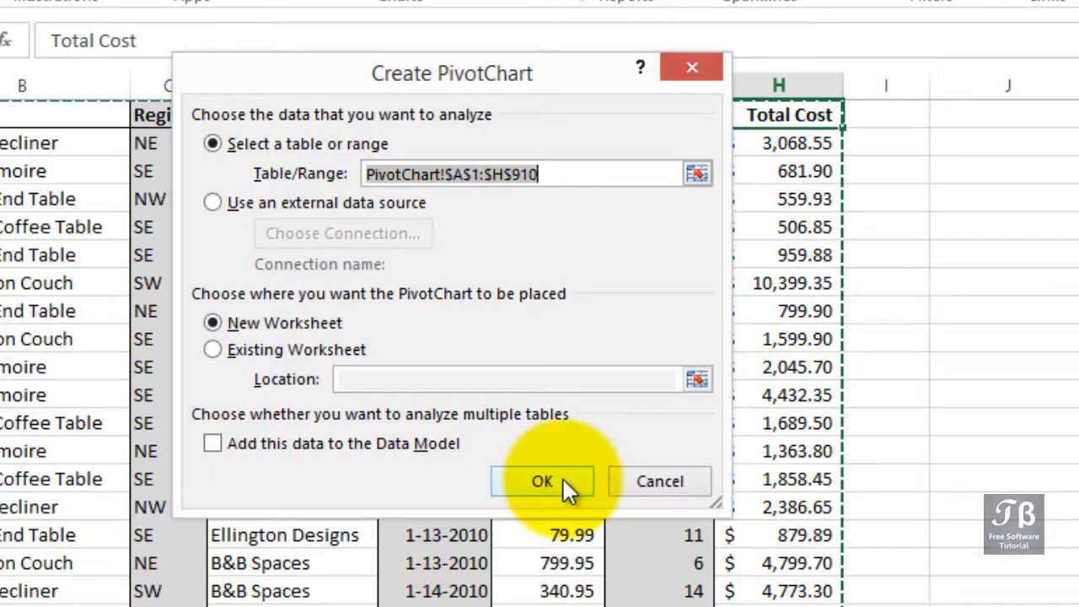
pyautogui.click(311, 354)
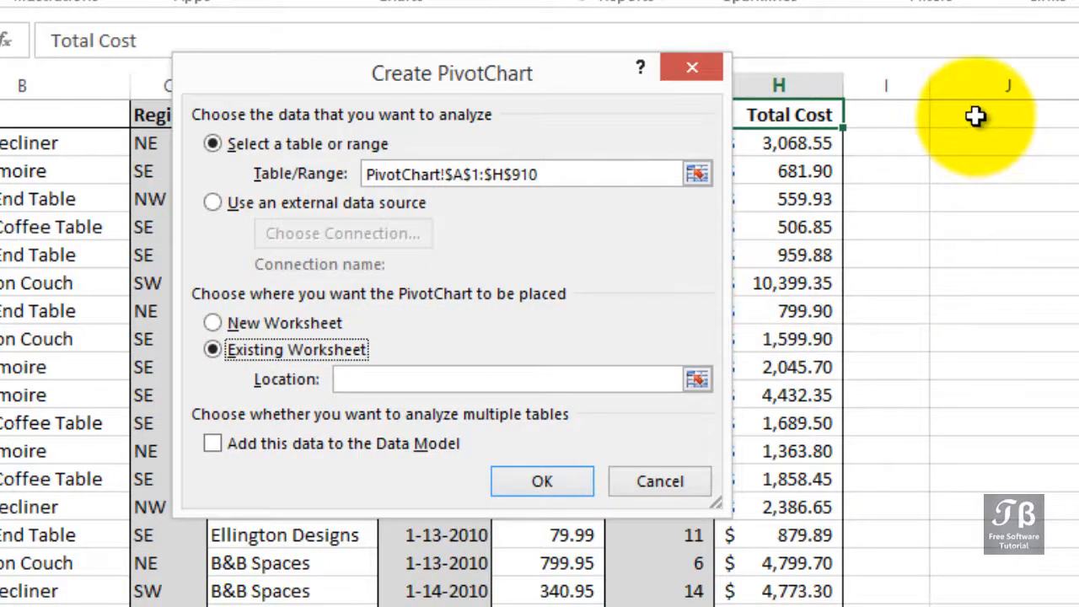
pyautogui.click(975, 117)
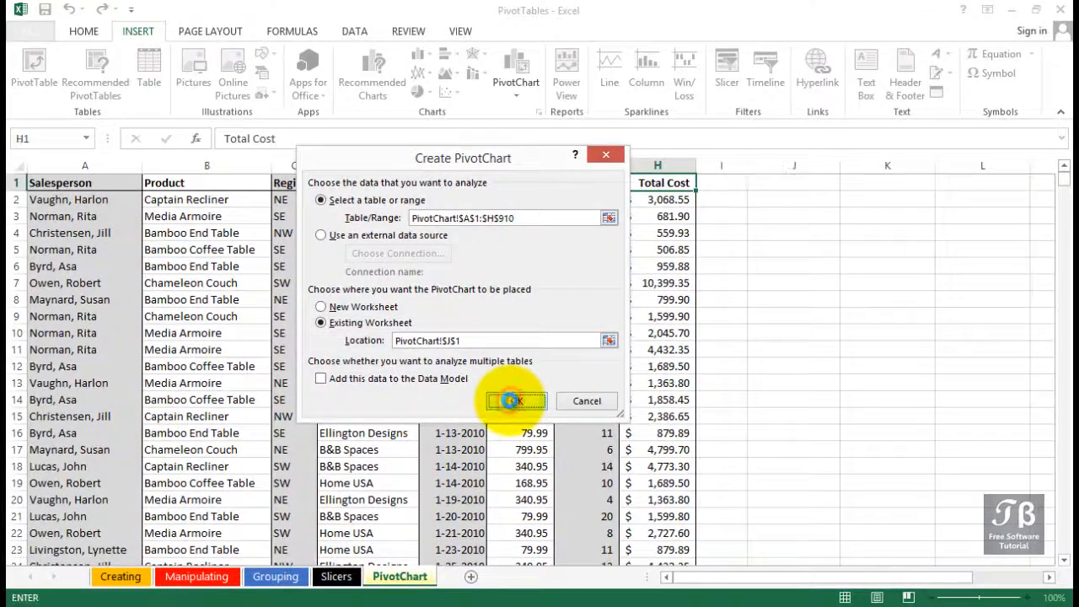
pyautogui.click(520, 419)
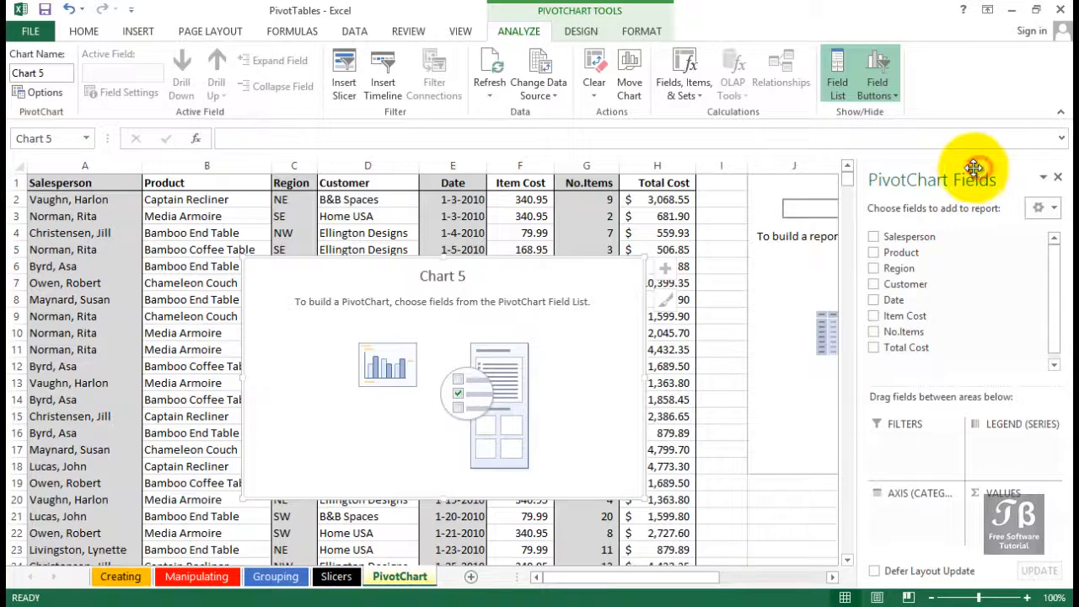
# - Reposition the PivotChart Fields pane over the Salesperson to Region columns and shift the empty chart clear of it
pyautogui.moveTo(974, 169); pyautogui.dragTo(180, 163)
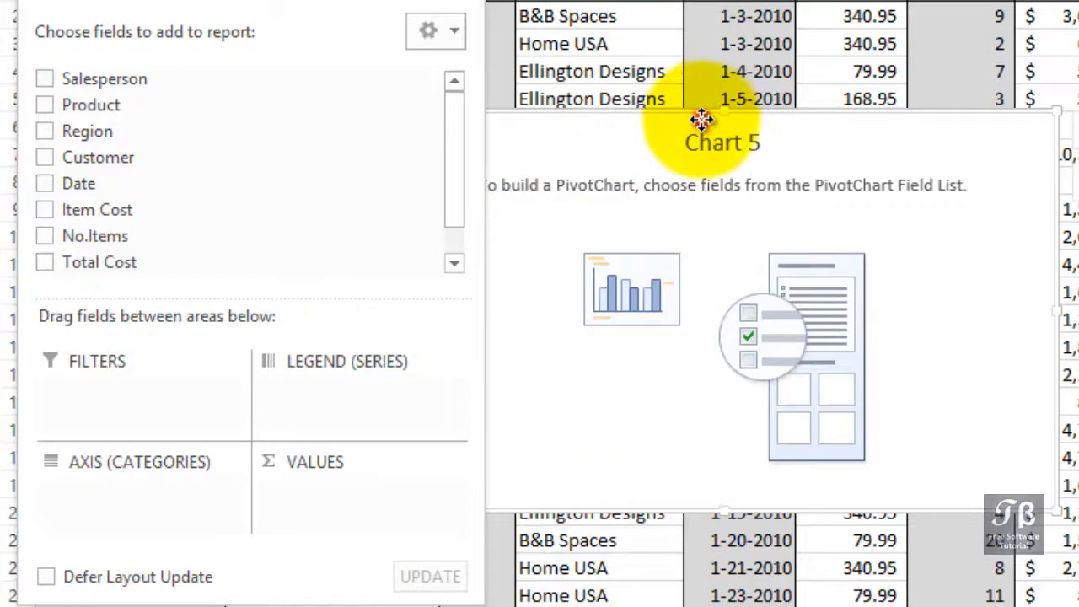
pyautogui.moveTo(701, 119)
pyautogui.mouseDown()
pyautogui.moveTo(734, 115)
pyautogui.moveTo(789, 80)
pyautogui.moveTo(761, 99)
pyautogui.moveTo(841, 79)
pyautogui.mouseUp()
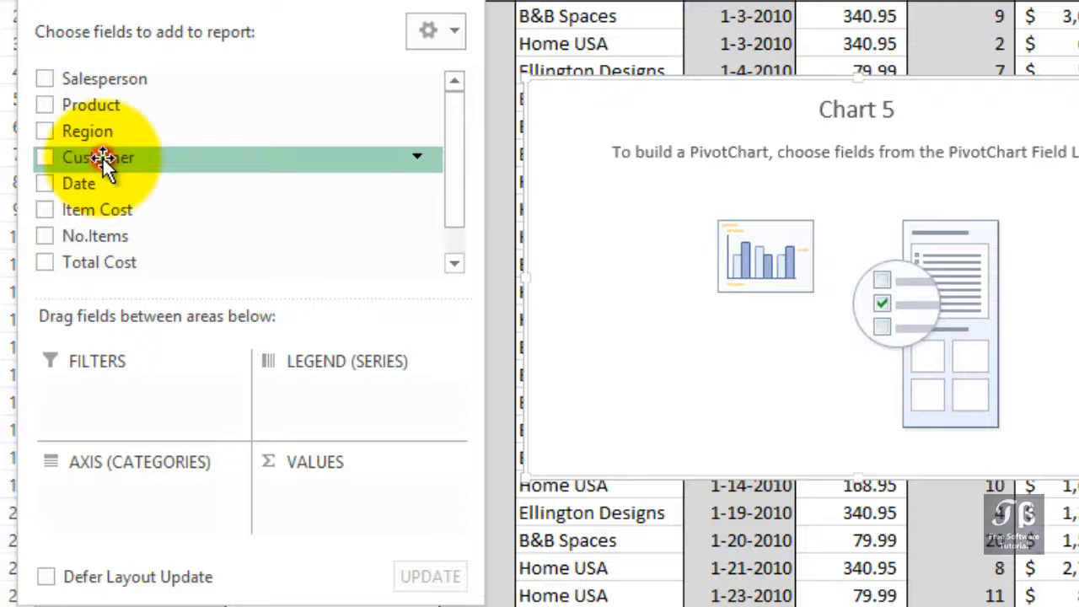
# - Set Customer as the PivotChart's axis category and add No.Items to the values
pyautogui.moveTo(101, 163); pyautogui.dragTo(119, 470)
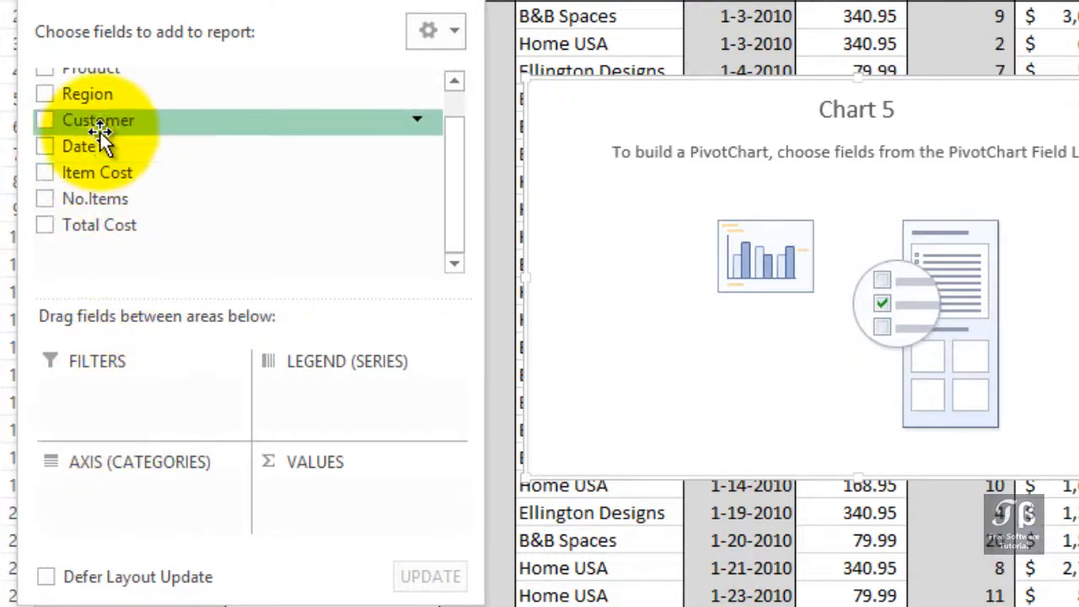
pyautogui.moveTo(104, 127); pyautogui.dragTo(125, 531)
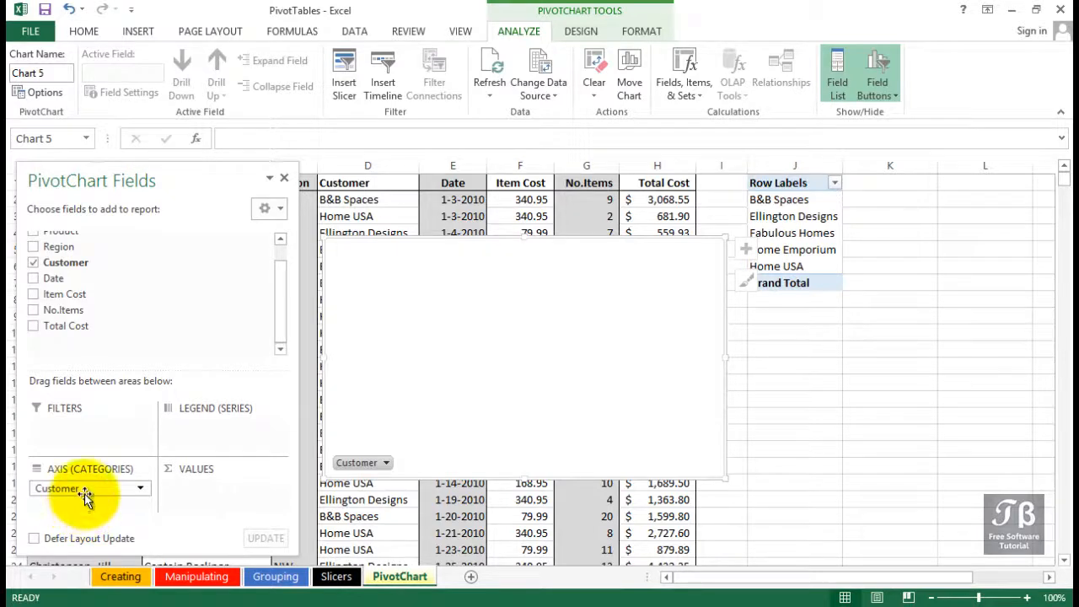
pyautogui.click(32, 310)
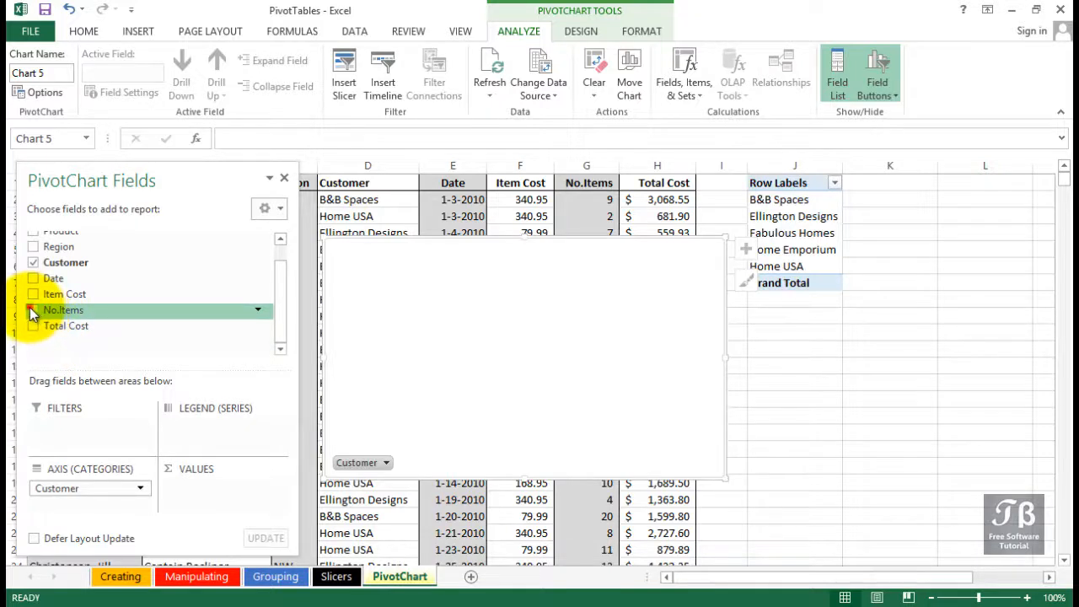
pyautogui.click(32, 312)
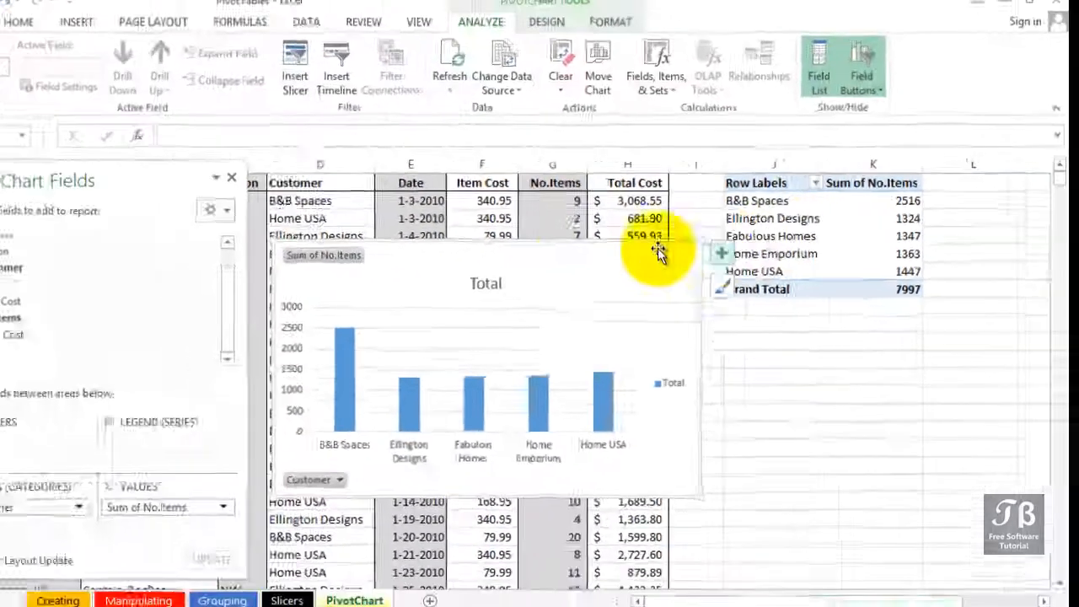
# - Add the Product field to the PivotChart as the legend series
pyautogui.scroll(1, 281, 274)
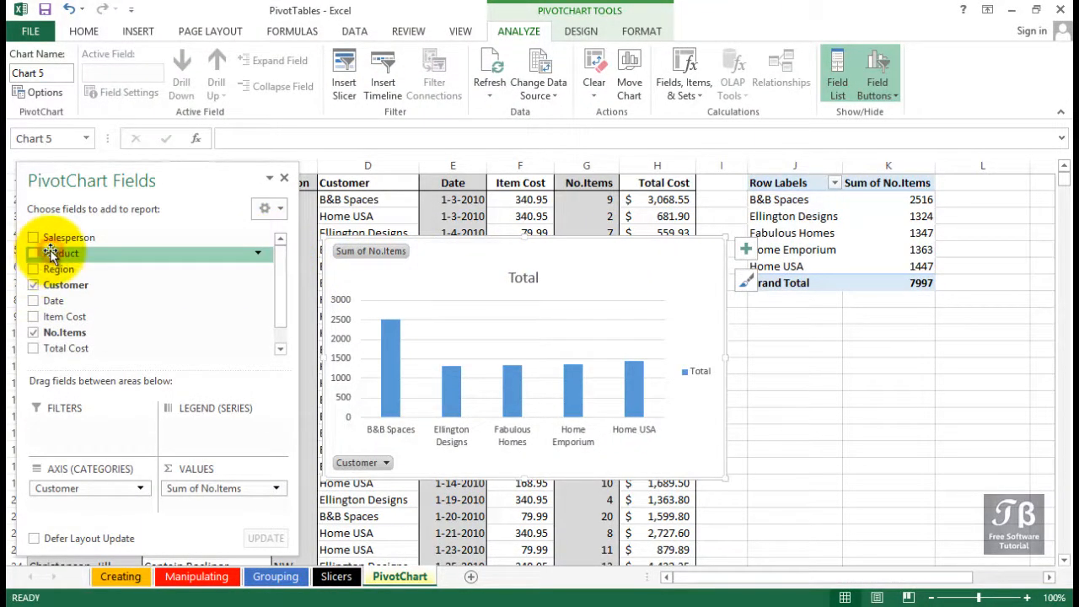
pyautogui.moveTo(52, 255); pyautogui.dragTo(209, 430)
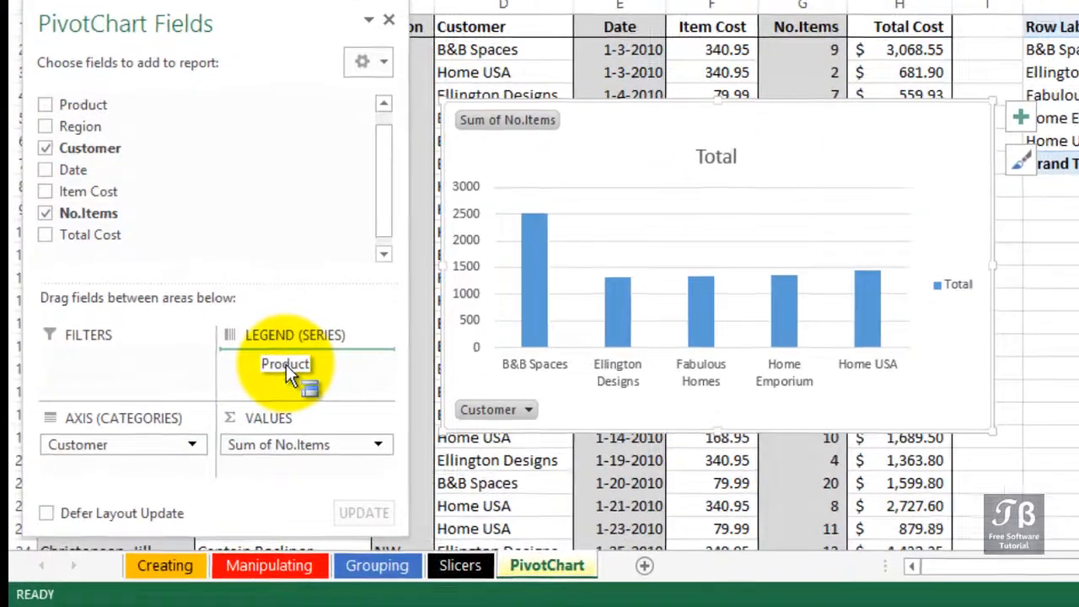
pyautogui.moveTo(286, 365); pyautogui.dragTo(286, 363)
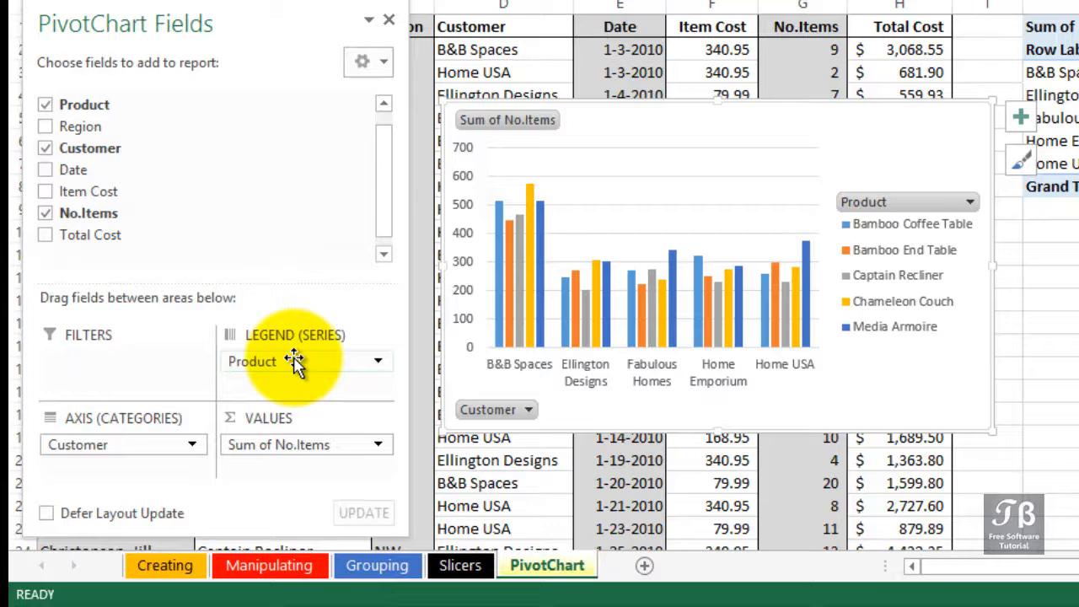
# - Swap Product and Customer between the chart's axis and legend, and add Region as a second axis category
pyautogui.moveTo(293, 361); pyautogui.dragTo(294, 361)
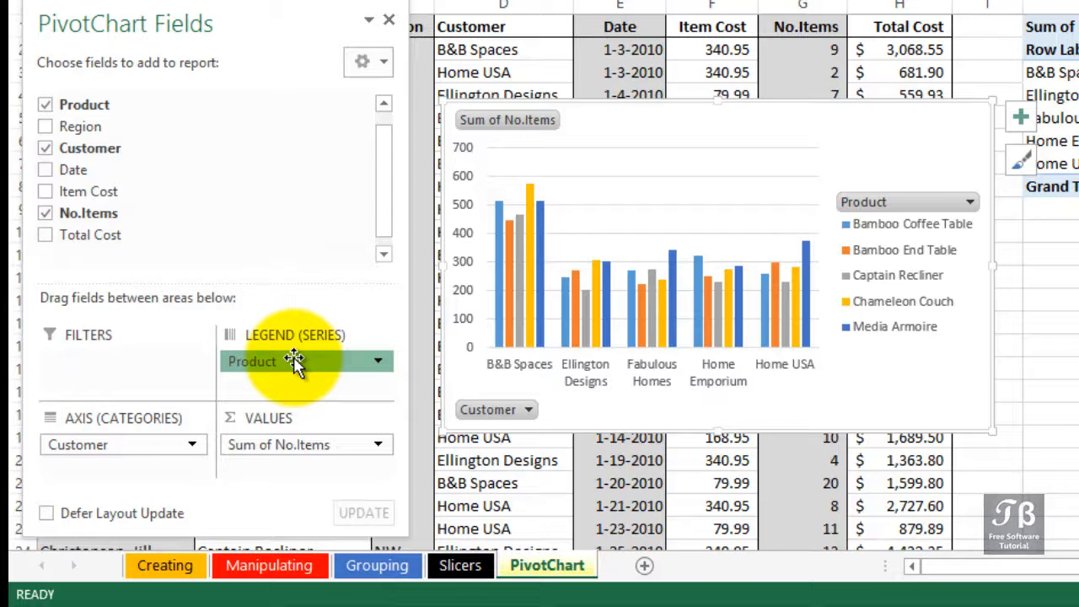
pyautogui.moveTo(294, 361); pyautogui.dragTo(271, 368)
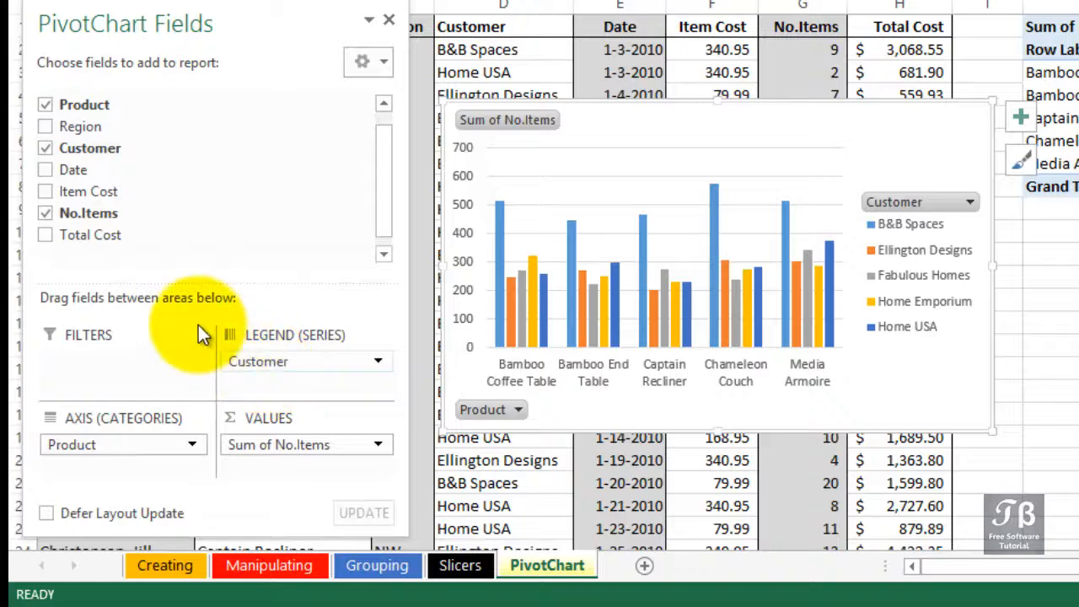
pyautogui.click(45, 128)
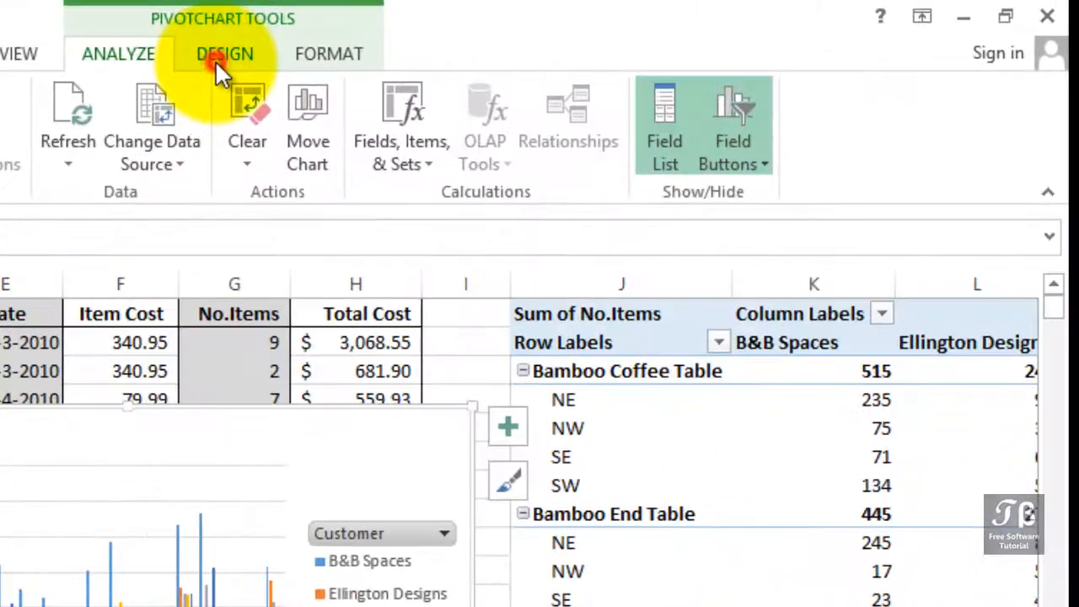
# - Change the PivotChart of items by product, region and customer to the Stacked Column chart type
pyautogui.click(215, 59)
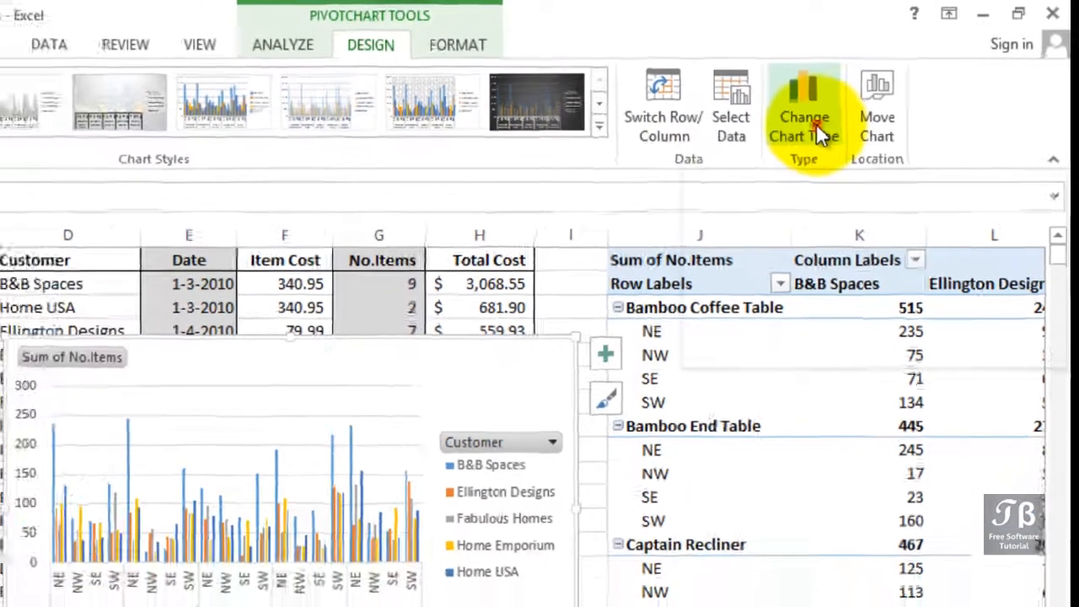
pyautogui.click(771, 144)
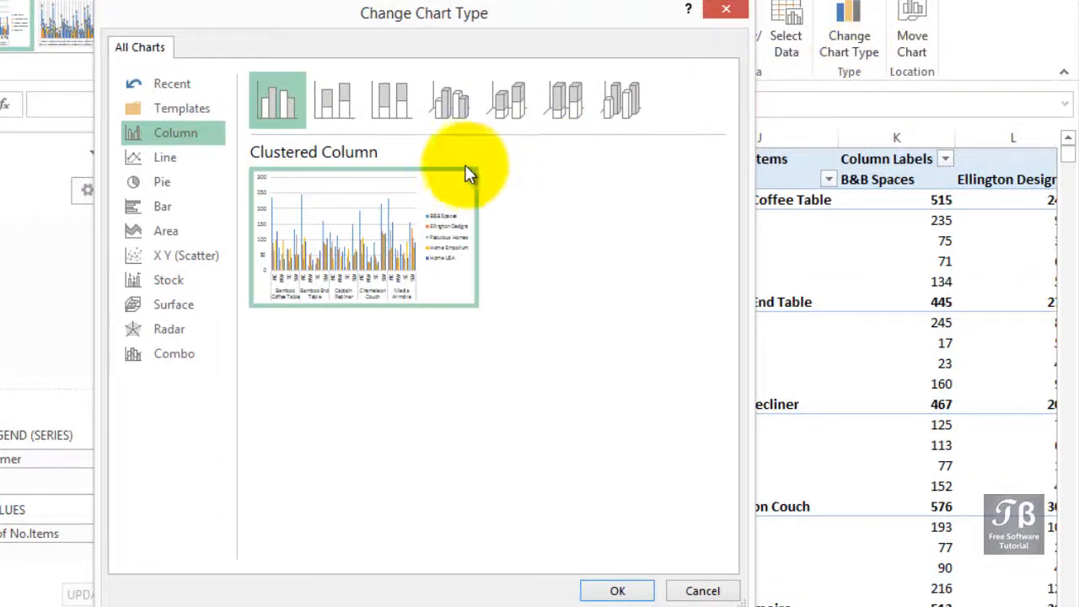
pyautogui.click(346, 111)
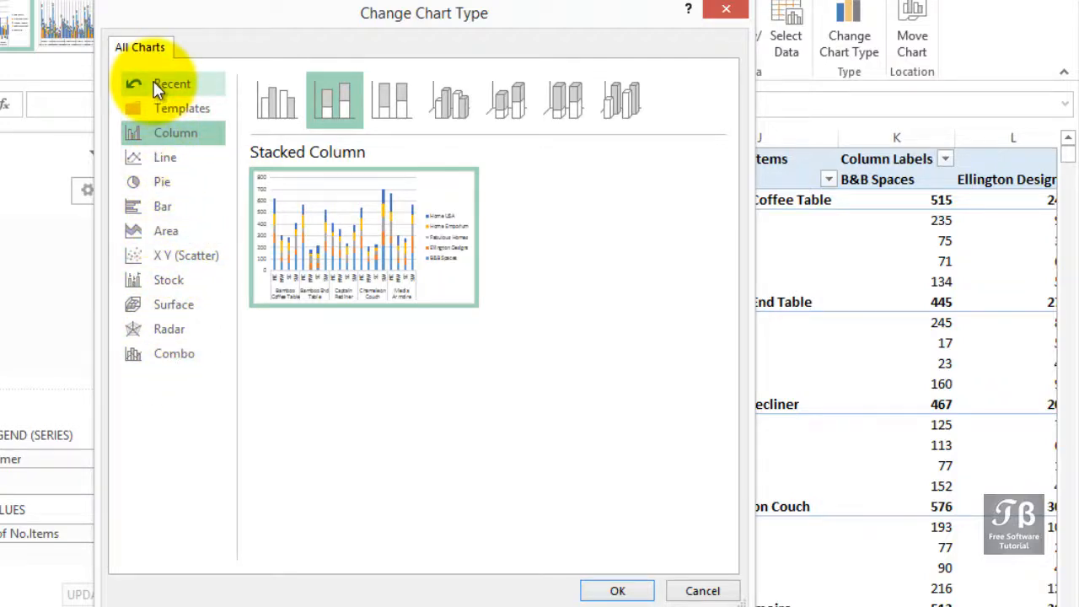
pyautogui.click(341, 113)
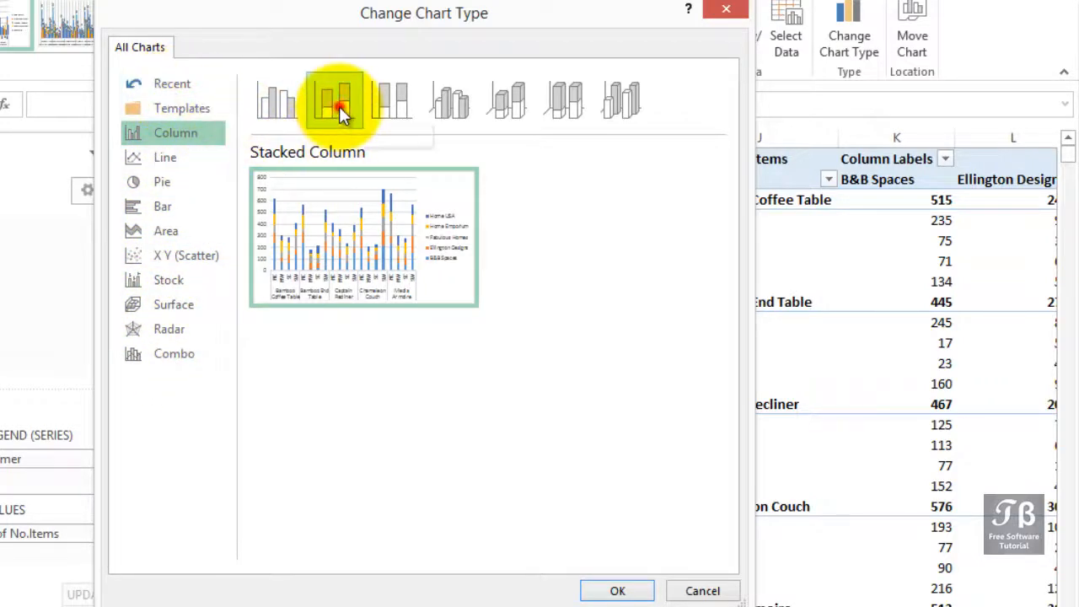
pyautogui.click(341, 113)
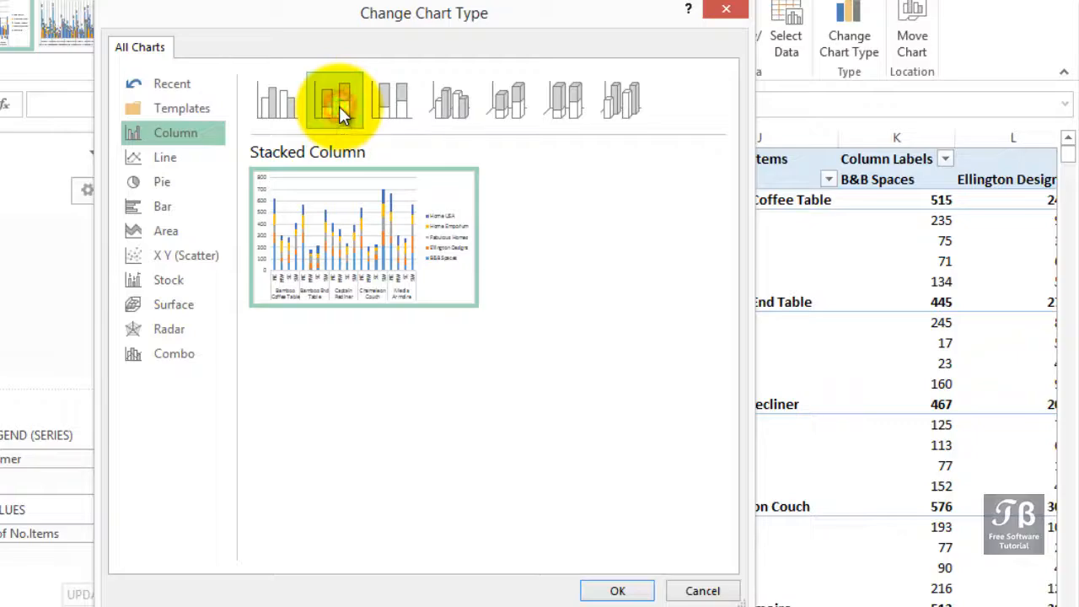
pyautogui.click(617, 591)
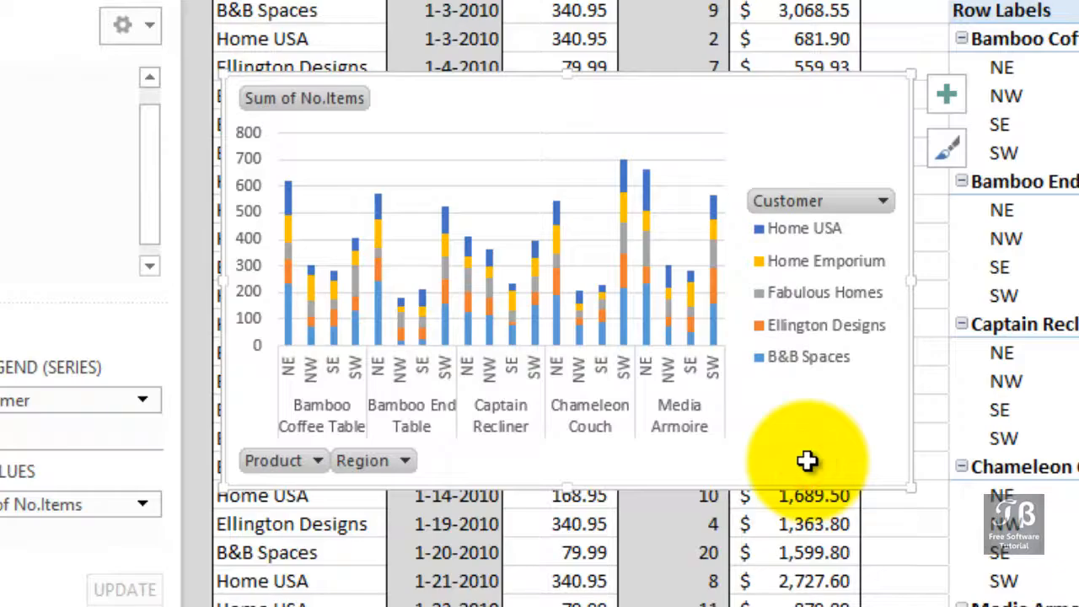
# - Delete the PivotChart and move the PivotTable's Product field from Rows to Filters
pyautogui.press('Delete')
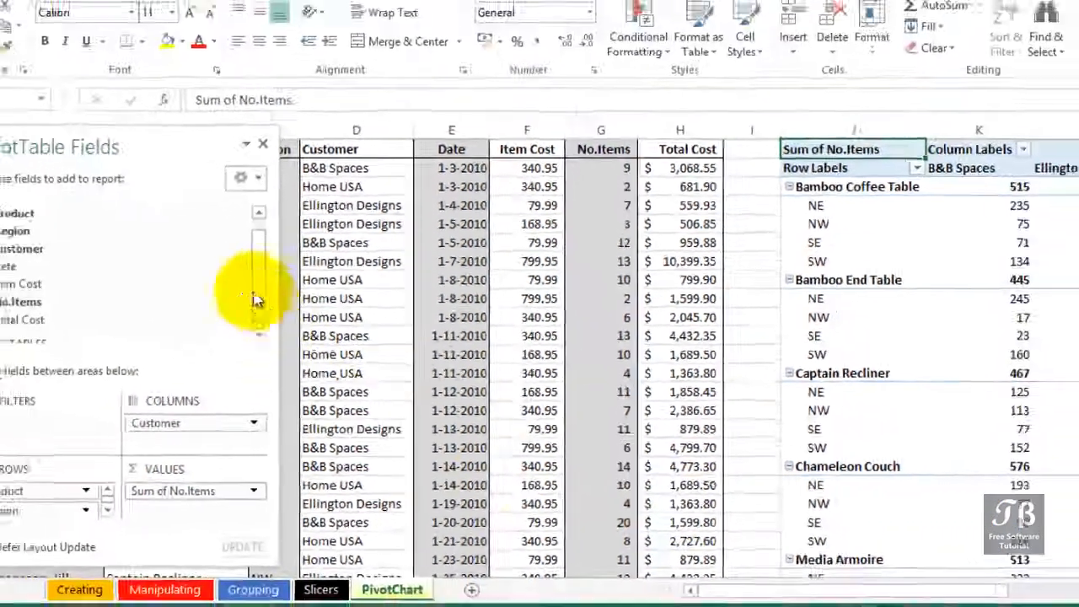
pyautogui.moveTo(796, 582); pyautogui.dragTo(891, 586)
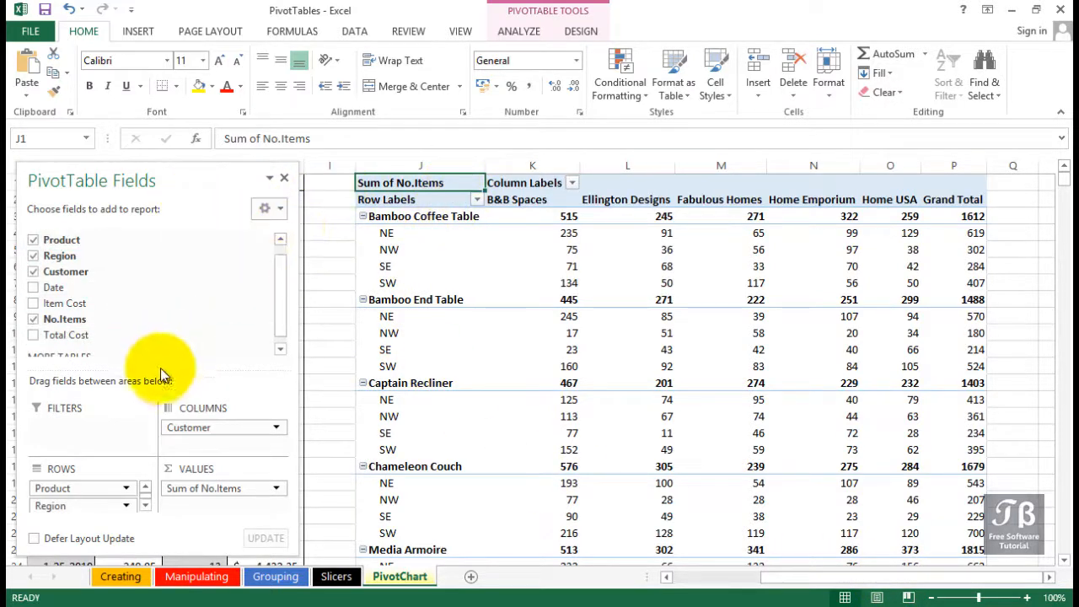
pyautogui.click(99, 504)
pyautogui.moveTo(93, 489); pyautogui.dragTo(97, 427)
# - Create a default PivotChart from the existing PivotTable and move it below the table's Grand Total row
pyautogui.click(530, 301)
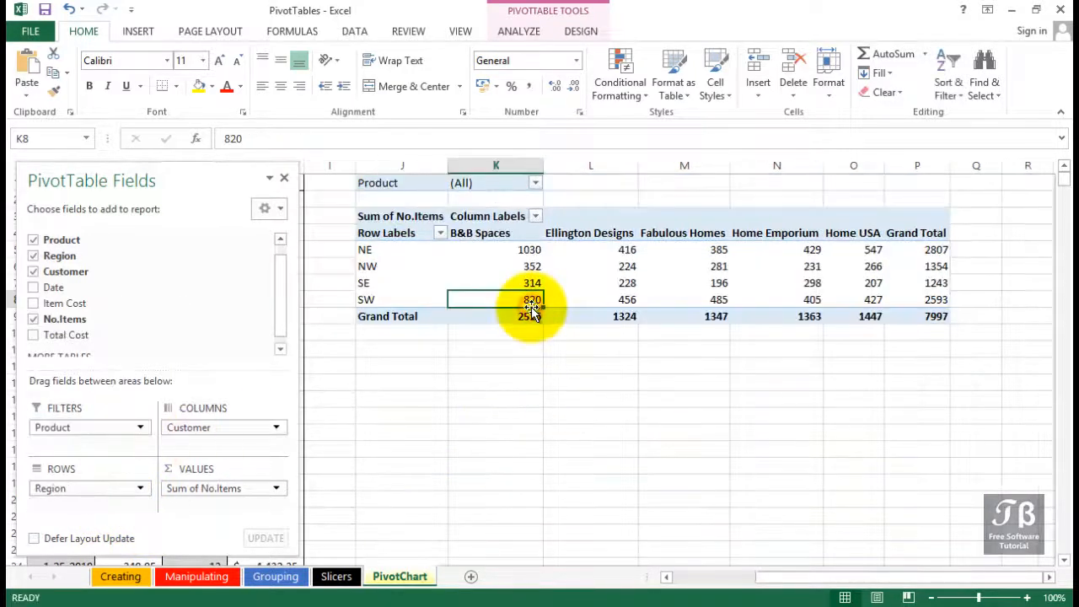
pyautogui.hotkey('alt', 'F1')
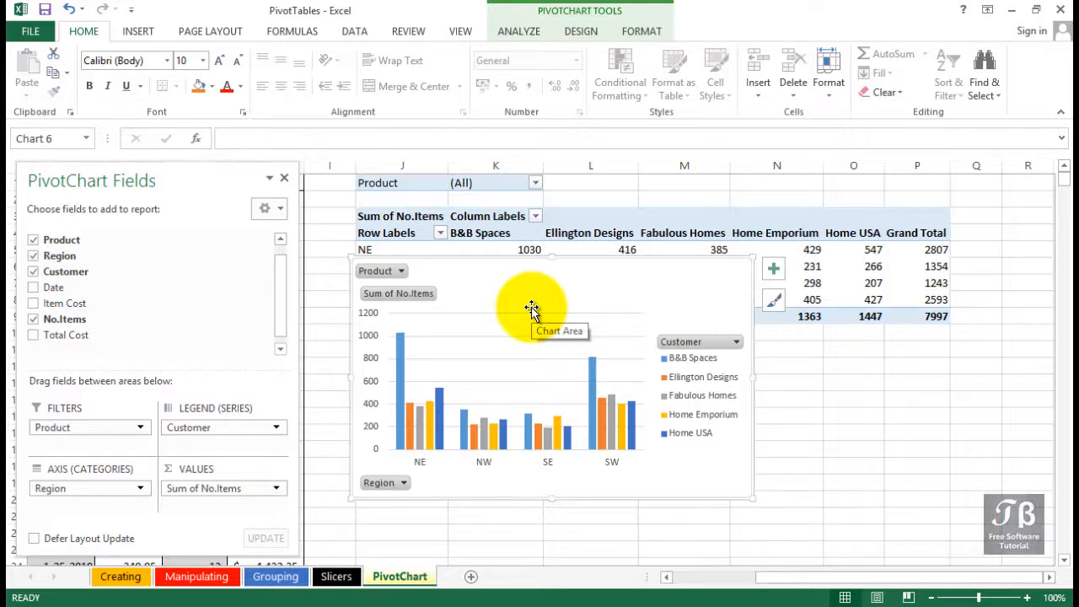
pyautogui.moveTo(531, 307); pyautogui.dragTo(649, 386)
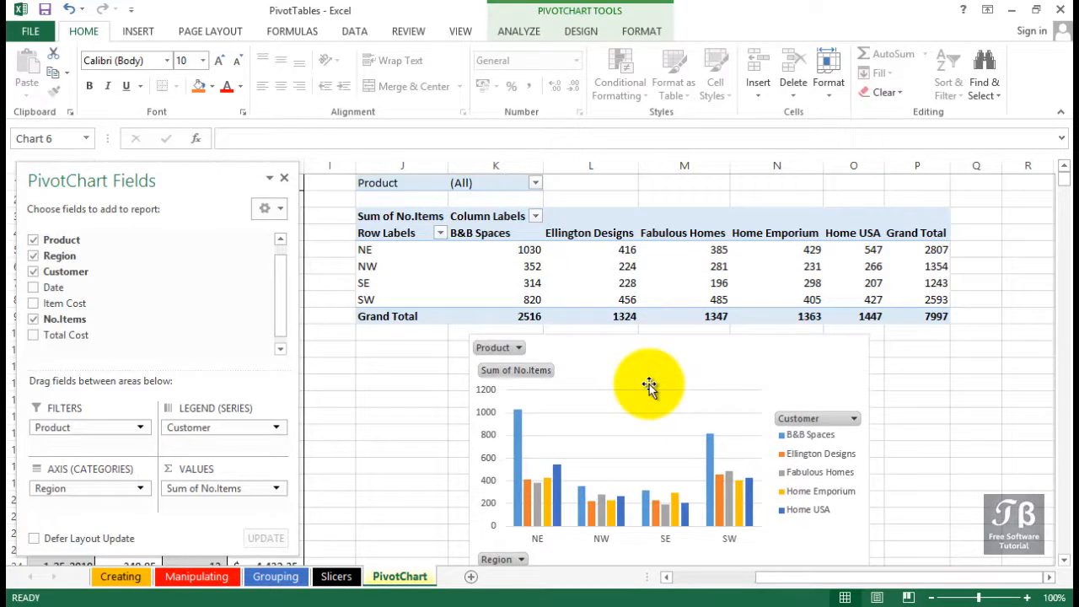